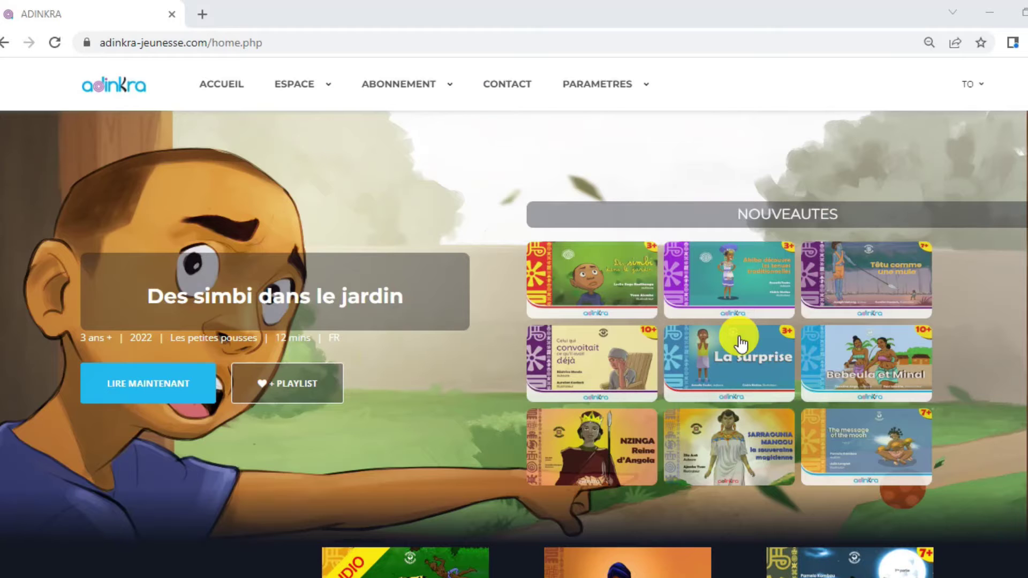
Visit Gestion Utilisateurs, then go to ESPACE > Espace parents to list the three children.
{"action": "scroll", "coordinate": [514, 315], "scroll_direction": "down", "scroll_amount": 5}
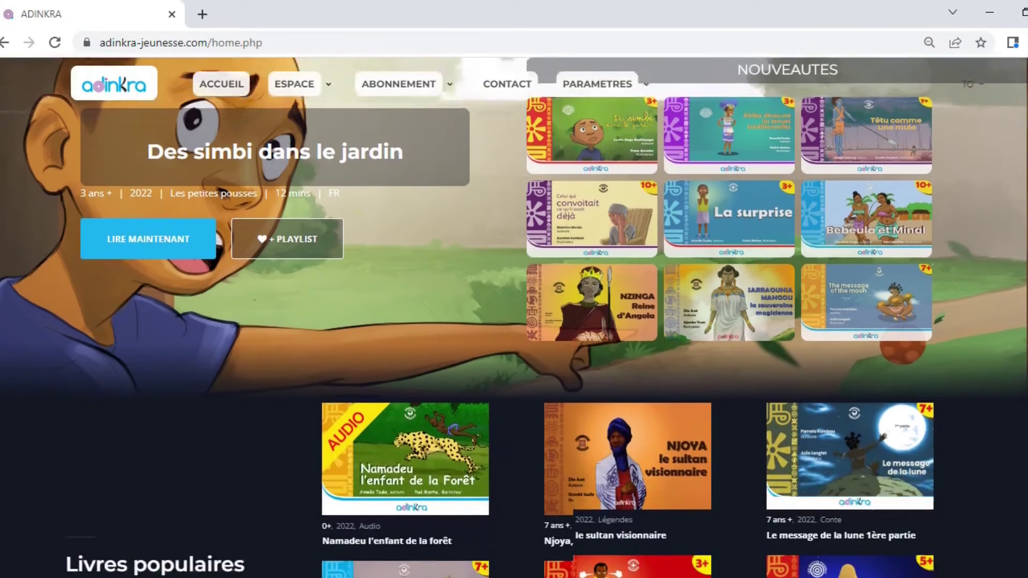
{"action": "scroll", "coordinate": [514, 315], "scroll_direction": "down", "scroll_amount": 6}
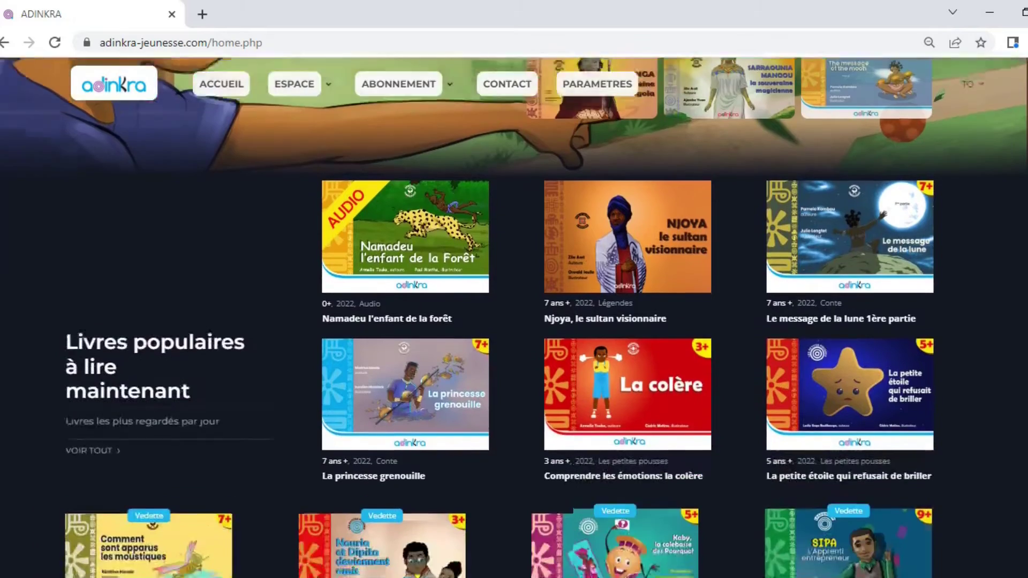
{"action": "scroll", "coordinate": [514, 316], "scroll_direction": "down", "scroll_amount": 5}
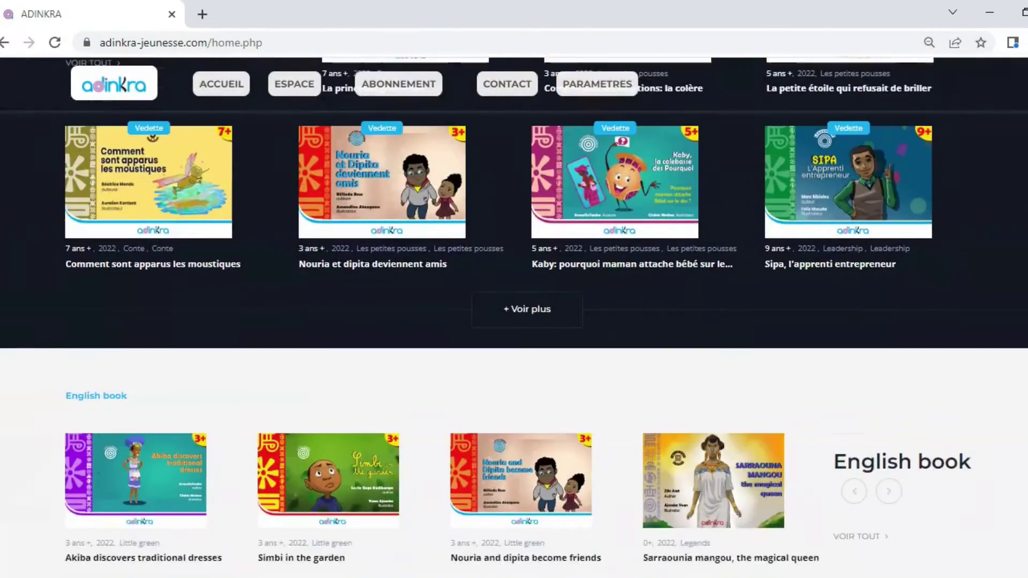
{"action": "scroll", "coordinate": [514, 316], "scroll_direction": "down", "scroll_amount": 8}
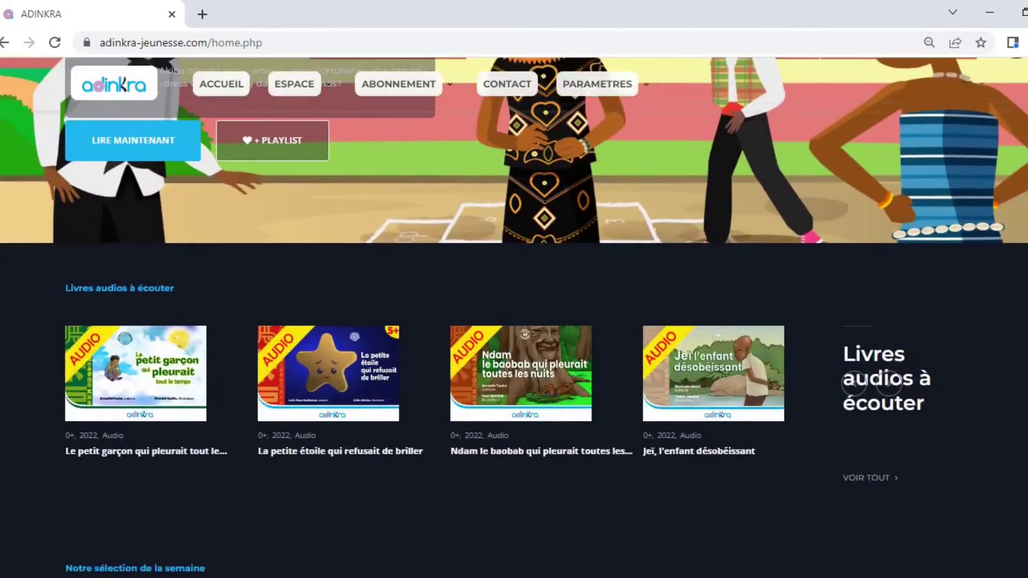
{"action": "scroll", "coordinate": [514, 316], "scroll_direction": "up", "scroll_amount": 15}
{"action": "scroll", "coordinate": [514, 316], "scroll_direction": "up", "scroll_amount": 8}
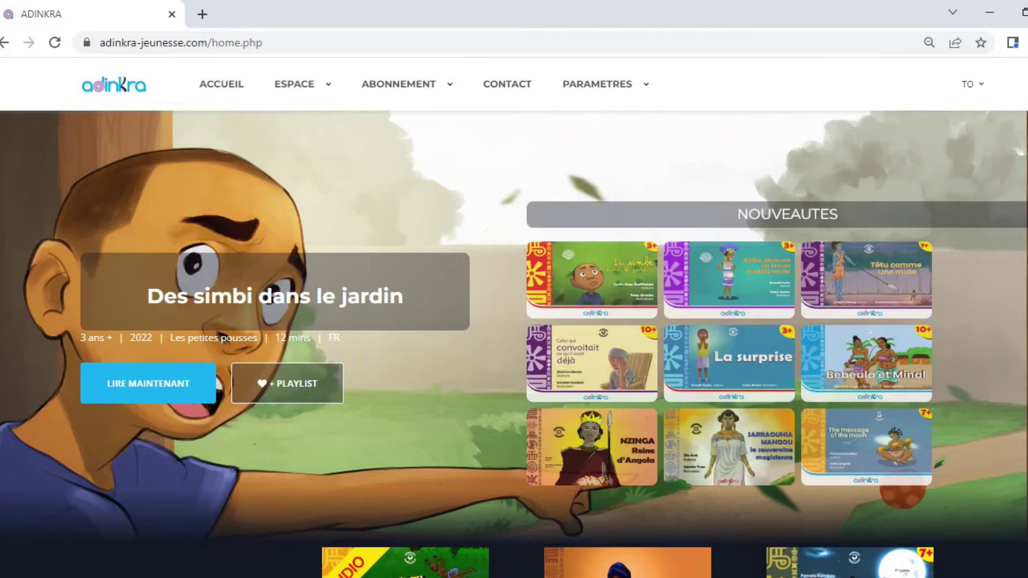
{"action": "mouse_move", "coordinate": [599, 99]}
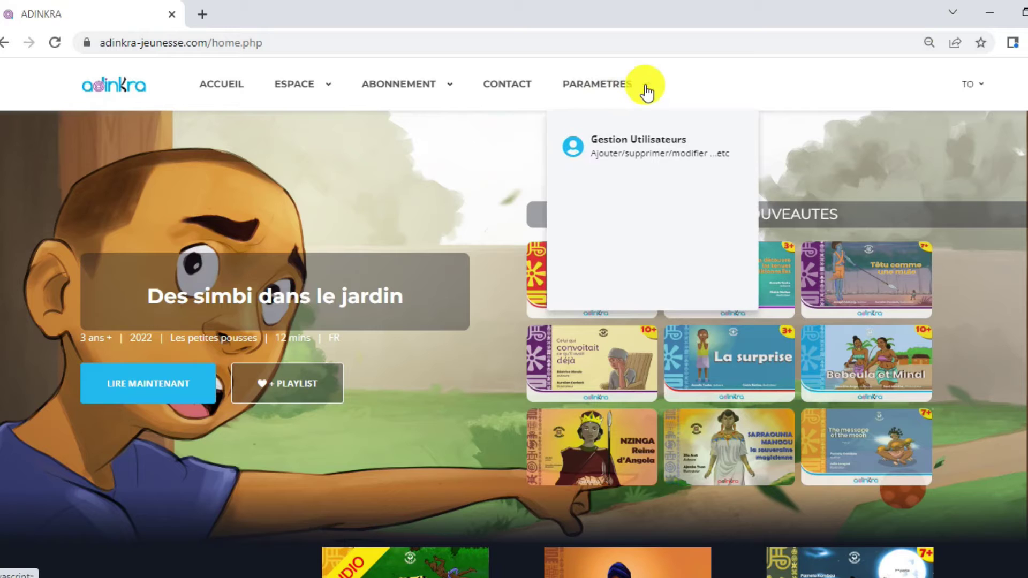
{"action": "left_click", "coordinate": [601, 139]}
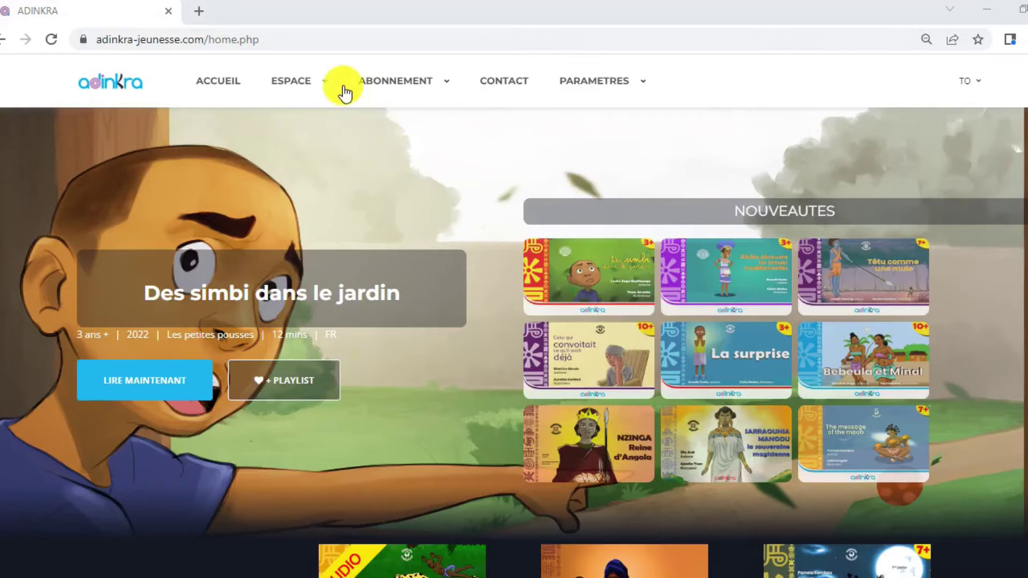
{"action": "left_click", "coordinate": [298, 76]}
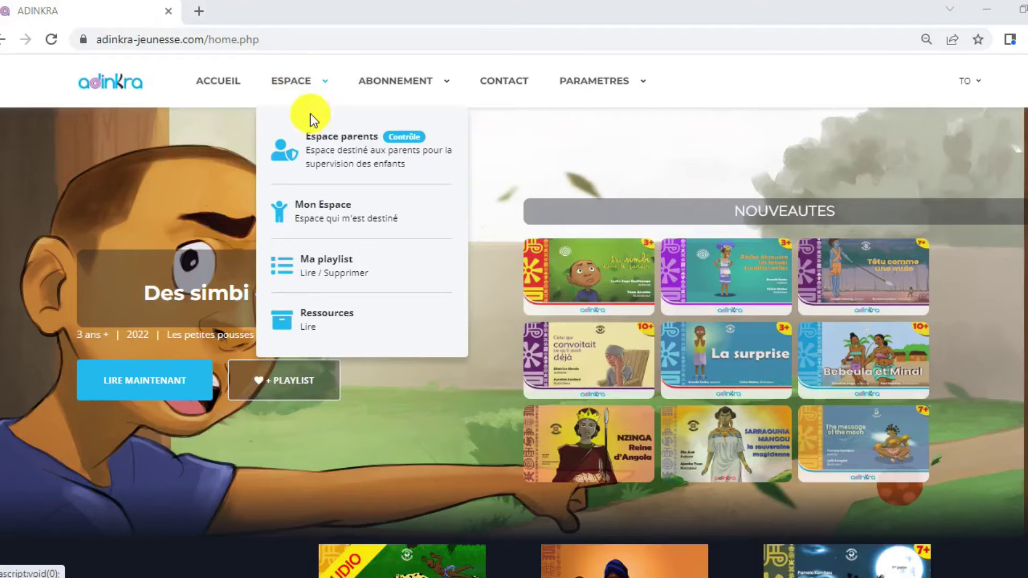
{"action": "left_click", "coordinate": [329, 152]}
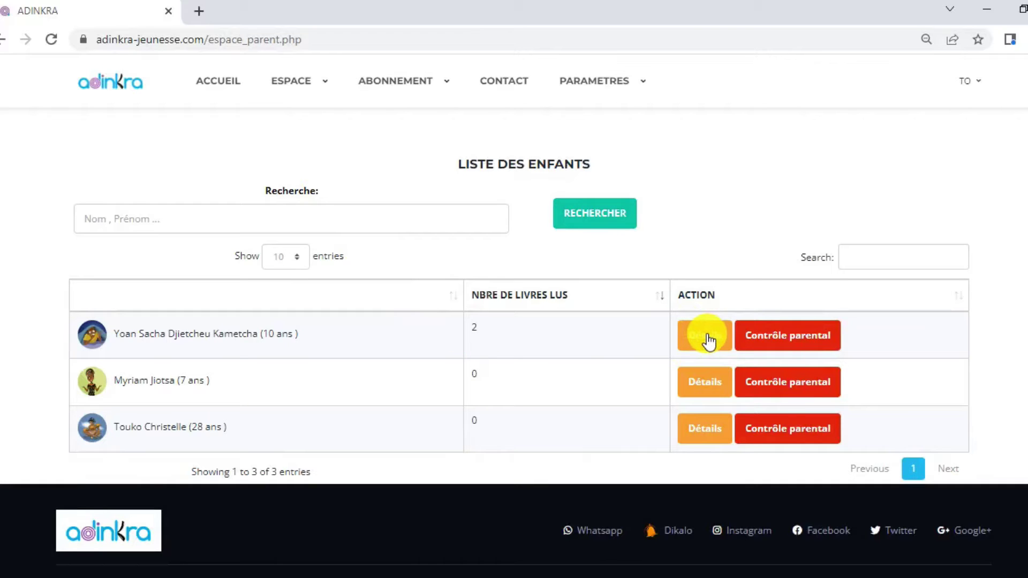
Open Contrôle parental for the first child to reach the list of users.
{"action": "left_click", "coordinate": [765, 345]}
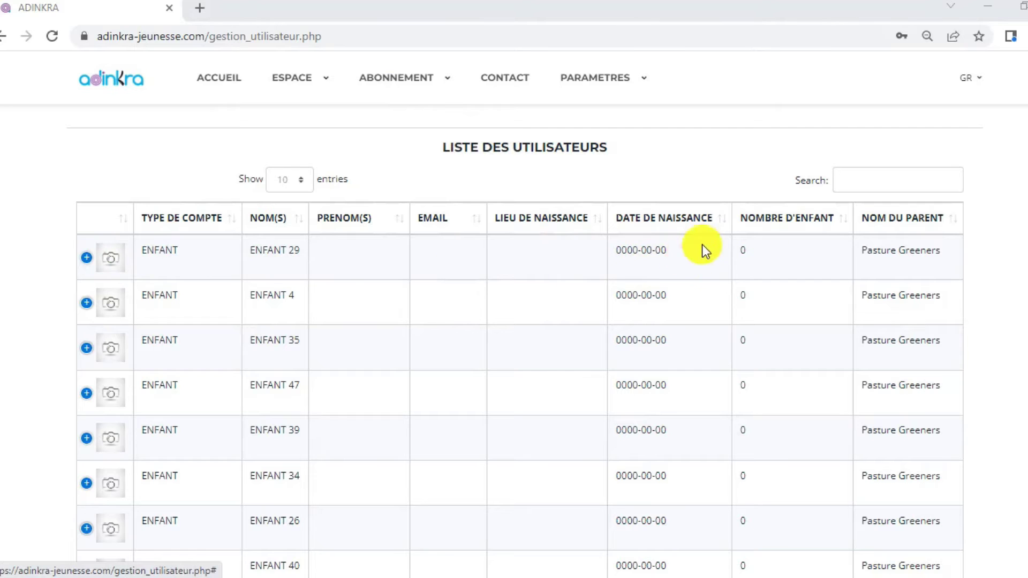
Expand the ENFANT 29 row's details with the + button and start editing that account.
{"action": "left_click", "coordinate": [86, 259]}
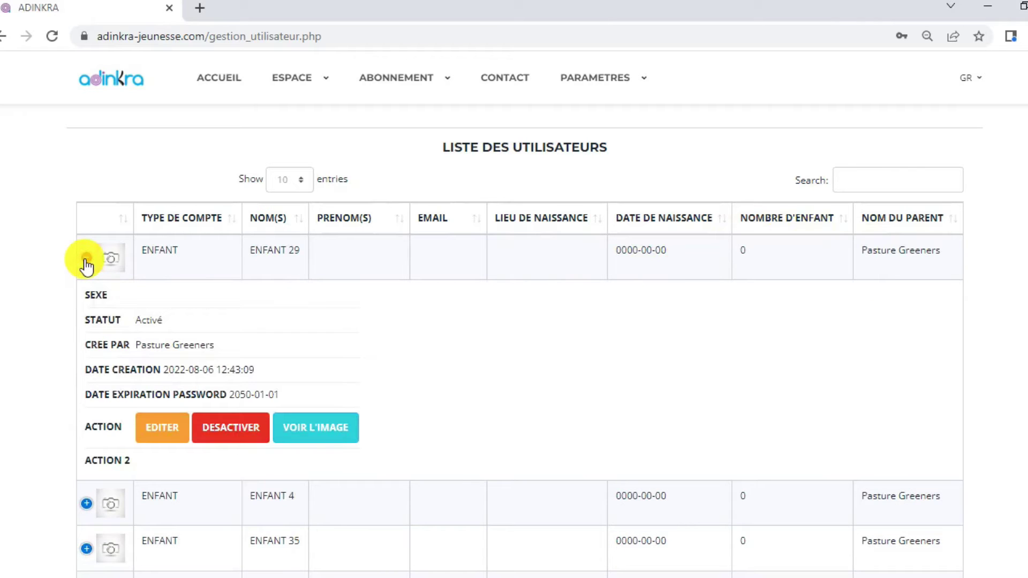
{"action": "left_click", "coordinate": [88, 262]}
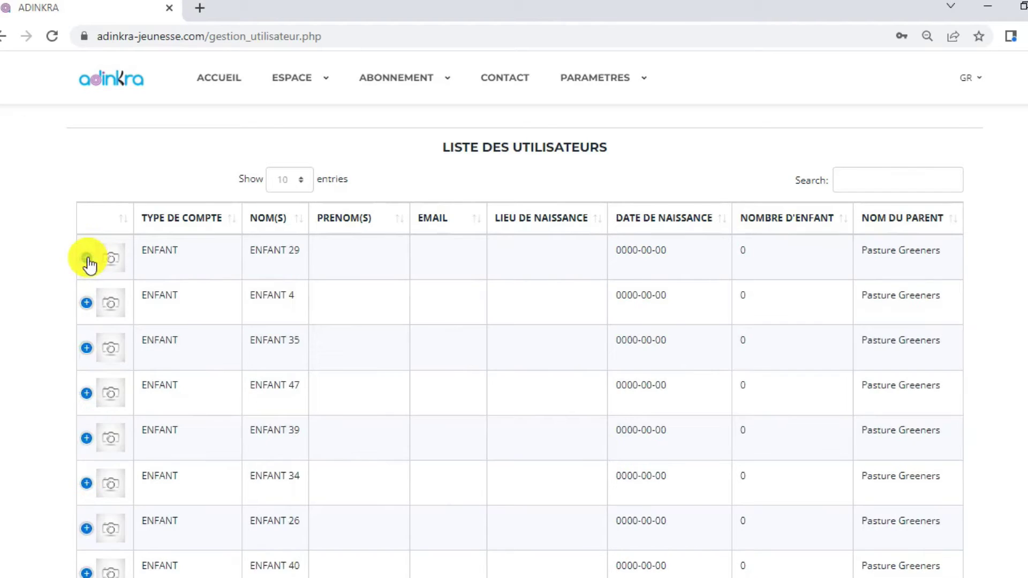
{"action": "left_click", "coordinate": [86, 259]}
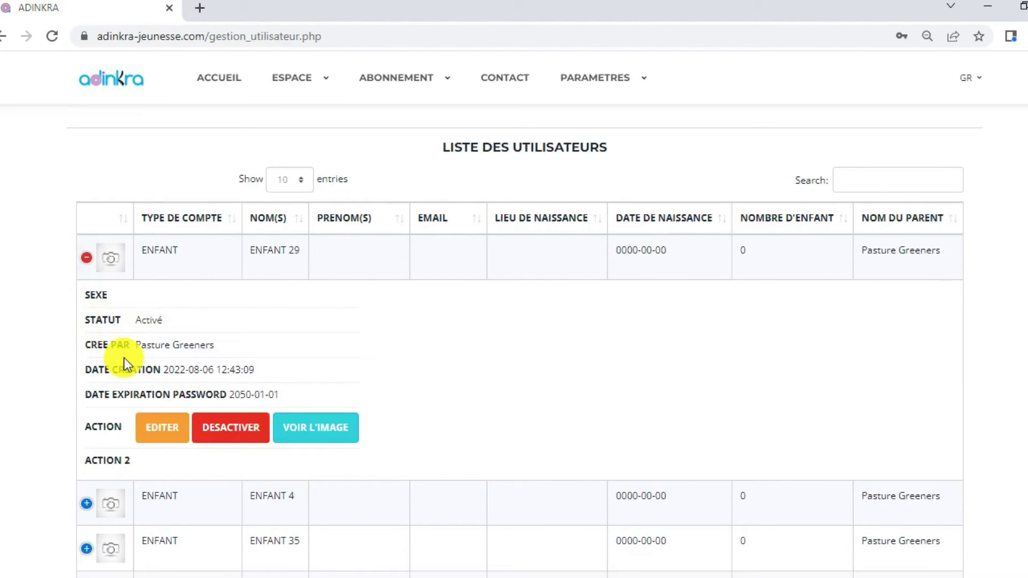
{"action": "left_click", "coordinate": [162, 431]}
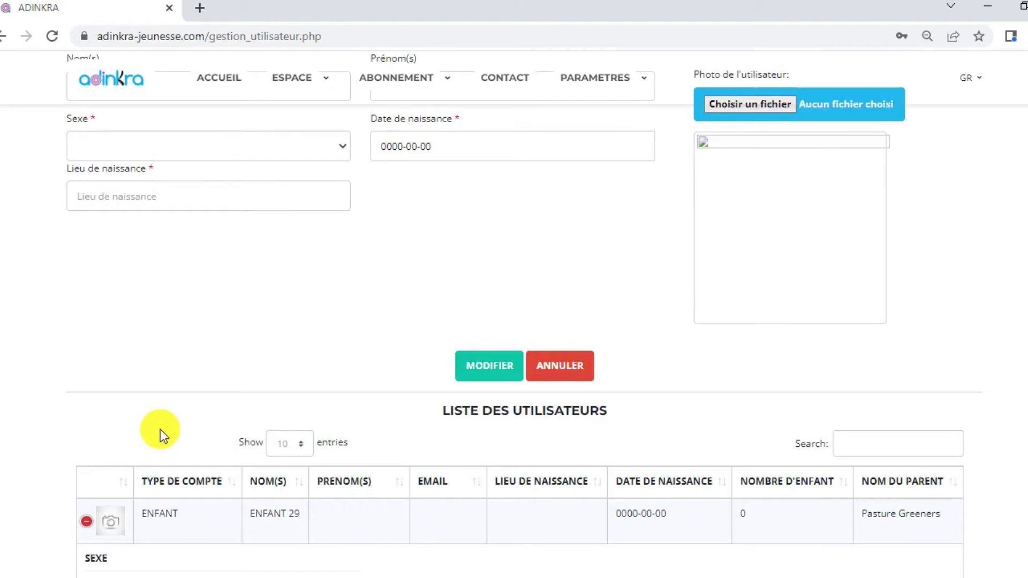
Replace the last name ENFANT 29 with the child's new name and fill in the first name.
{"action": "scroll", "coordinate": [519, 321], "scroll_direction": "up", "scroll_amount": 2}
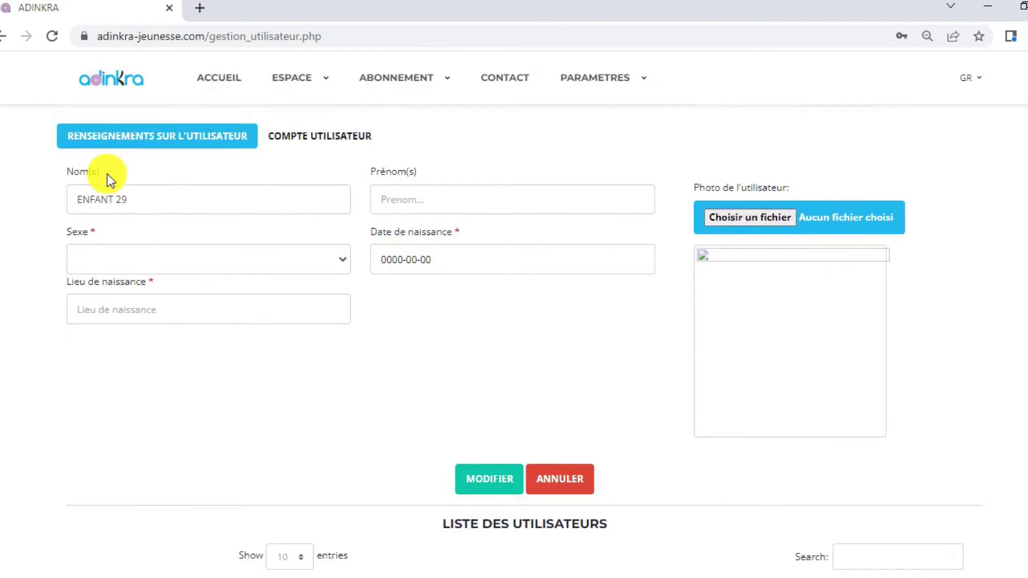
{"action": "left_click", "coordinate": [158, 205]}
{"action": "key", "text": "BackSpace"}
{"action": "key", "text": "BackSpace"}
{"action": "key", "text": "BackSpace"}
{"action": "key", "text": "BackSpace"}
{"action": "key", "text": "BackSpace"}
{"action": "key", "text": "BackSpace"}
{"action": "key", "text": "BackSpace"}
{"action": "key", "text": "BackSpace"}
{"action": "key", "text": "BackSpace"}
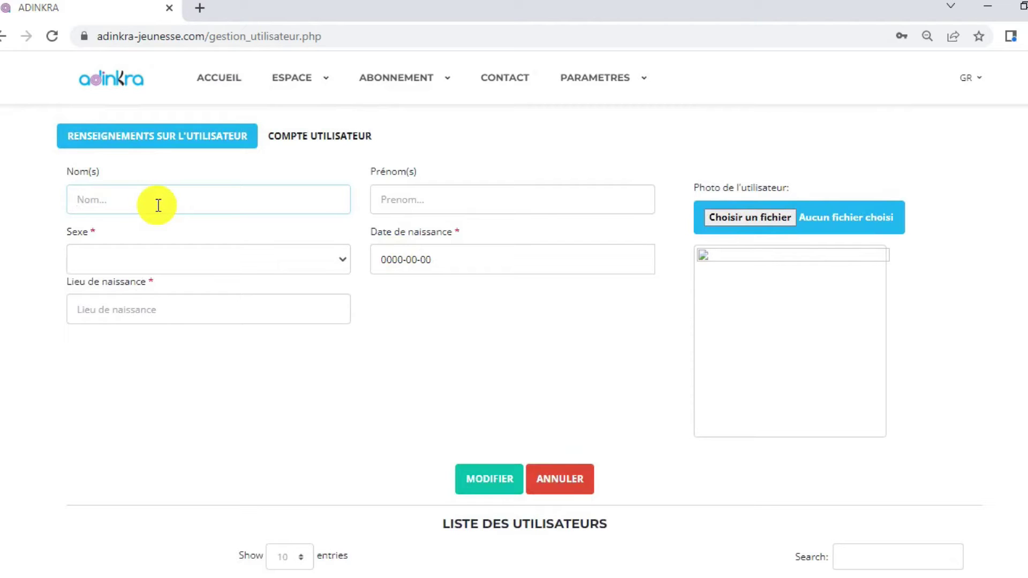
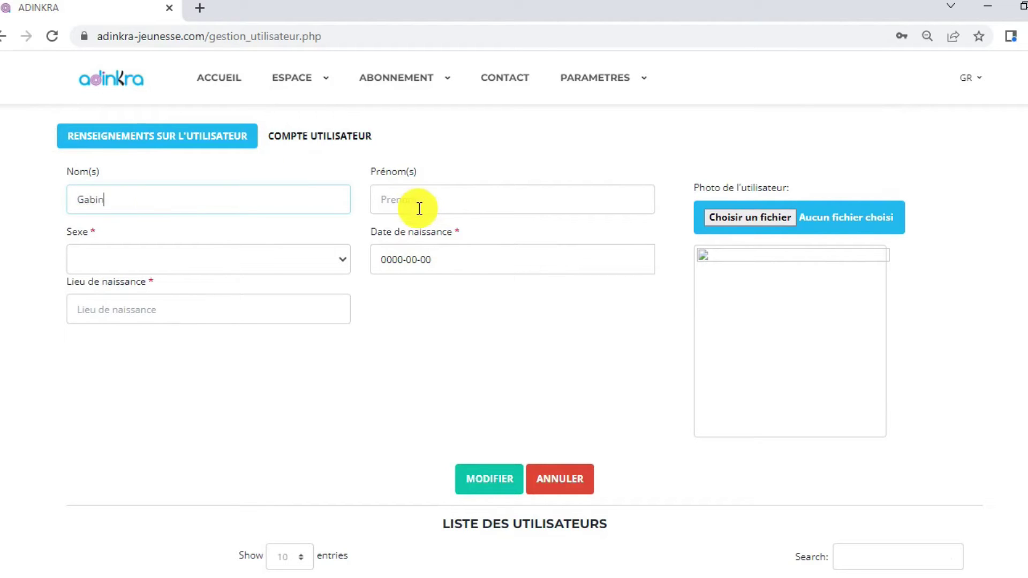
{"action": "left_click", "coordinate": [419, 209]}
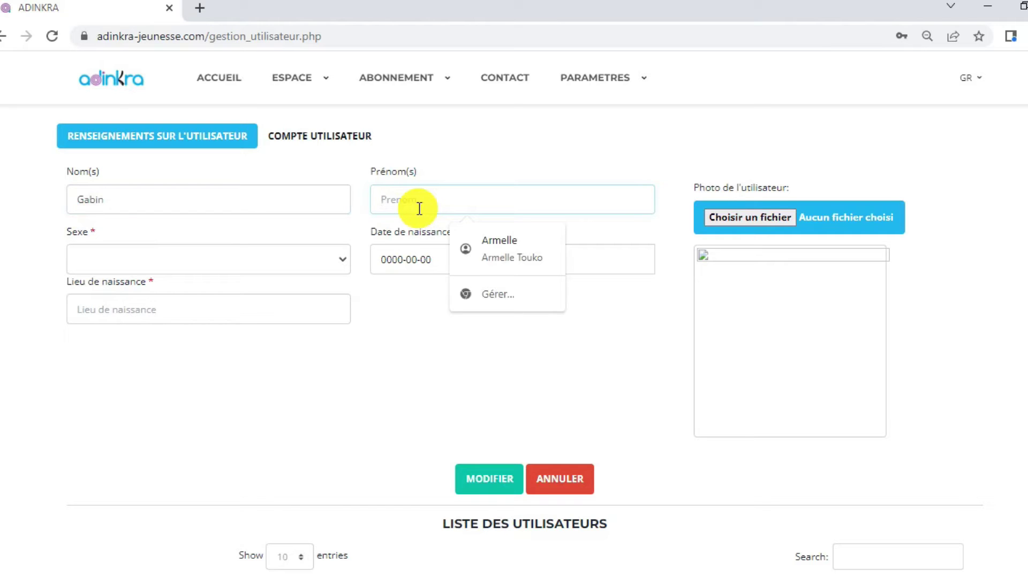
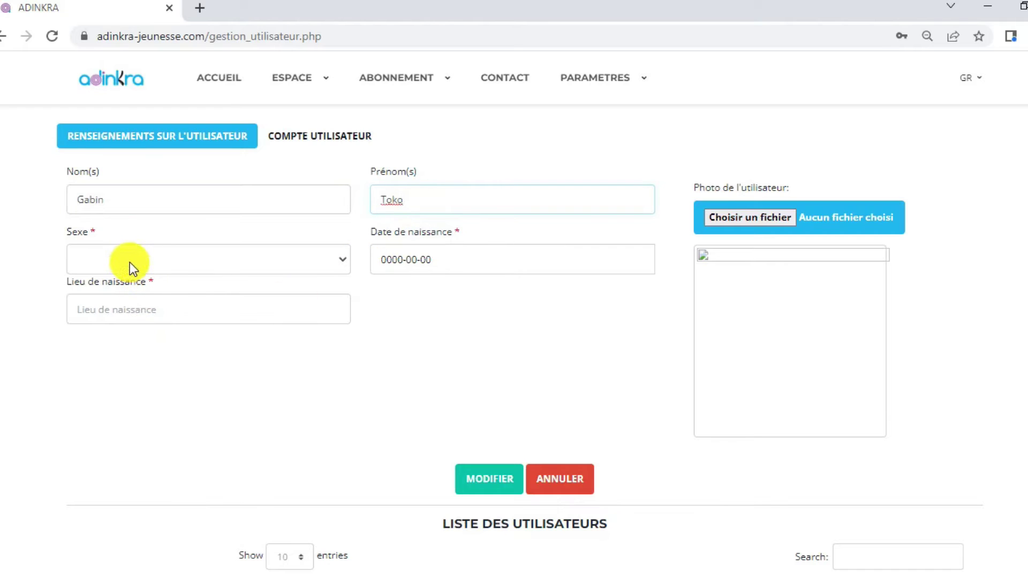
Set sex to MASCULIN, birthplace CAMEROUN and birth date 2010-01-01.
{"action": "left_click", "coordinate": [131, 264]}
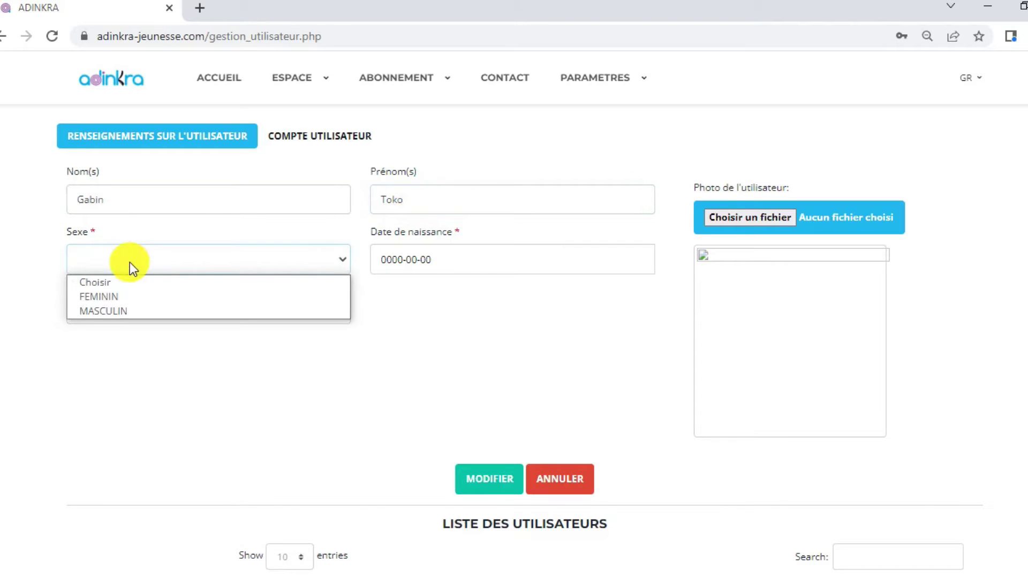
{"action": "left_click", "coordinate": [115, 311]}
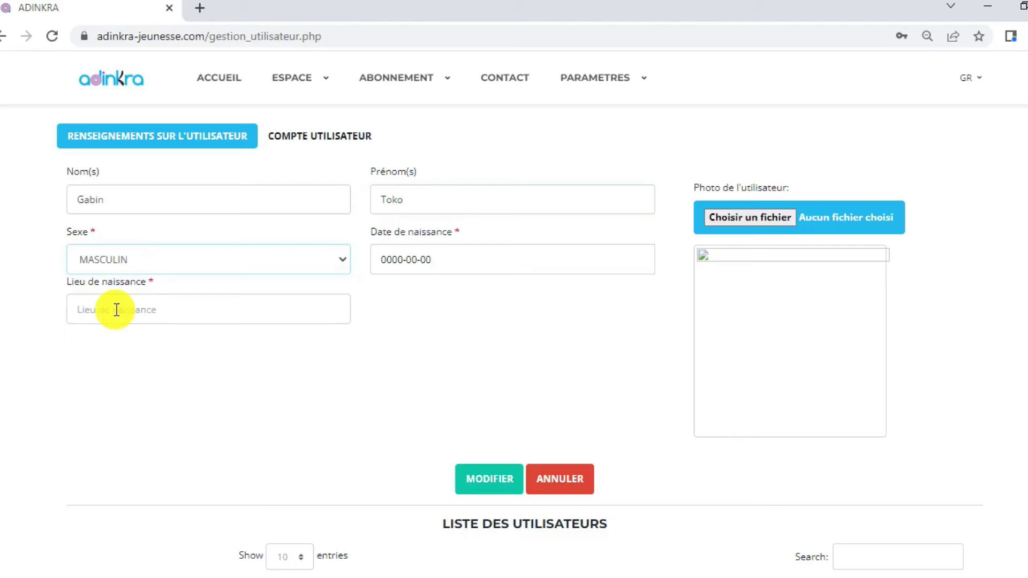
{"action": "left_click", "coordinate": [172, 313]}
{"action": "type", "text": "CAMEROUN"}
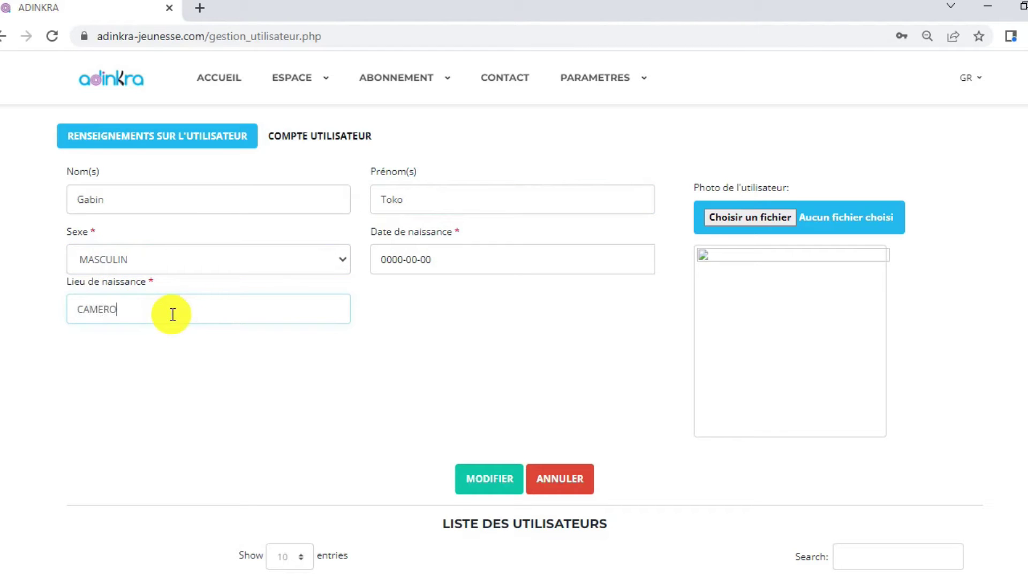
{"action": "left_click", "coordinate": [404, 260]}
{"action": "type", "text": "2010-"}
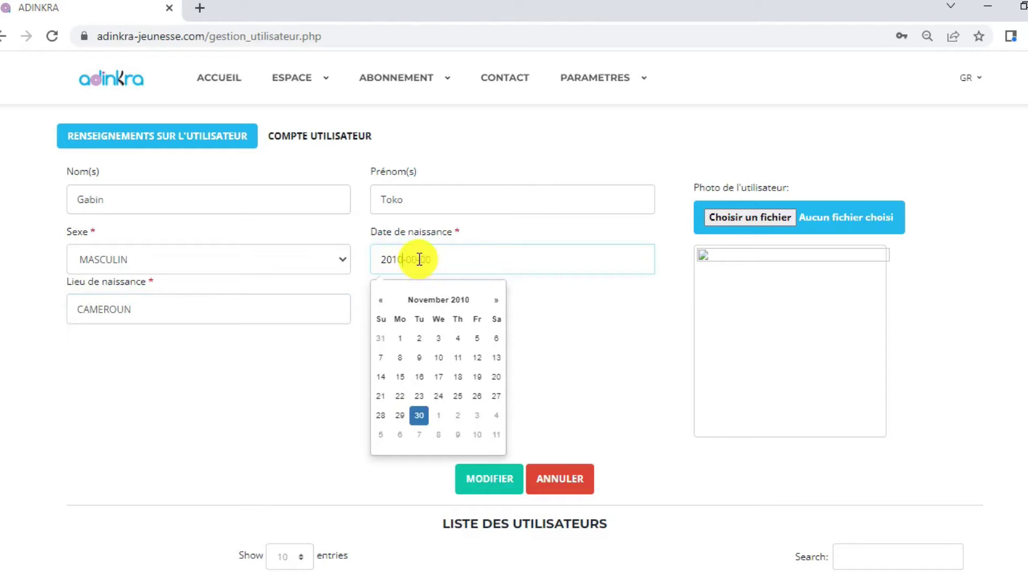
{"action": "type", "text": "01-"}
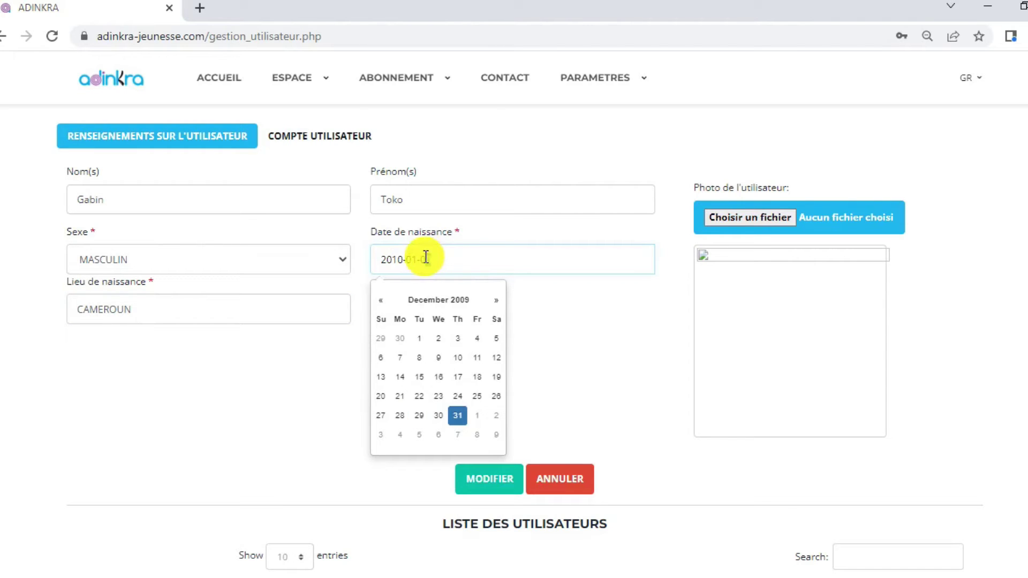
{"action": "type", "text": "01"}
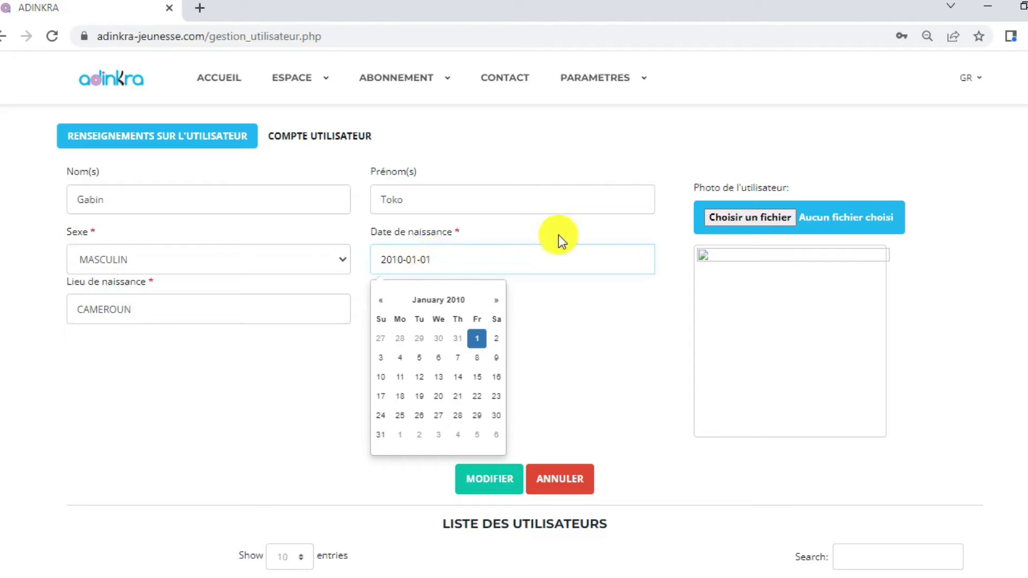
{"action": "left_click", "coordinate": [737, 217]}
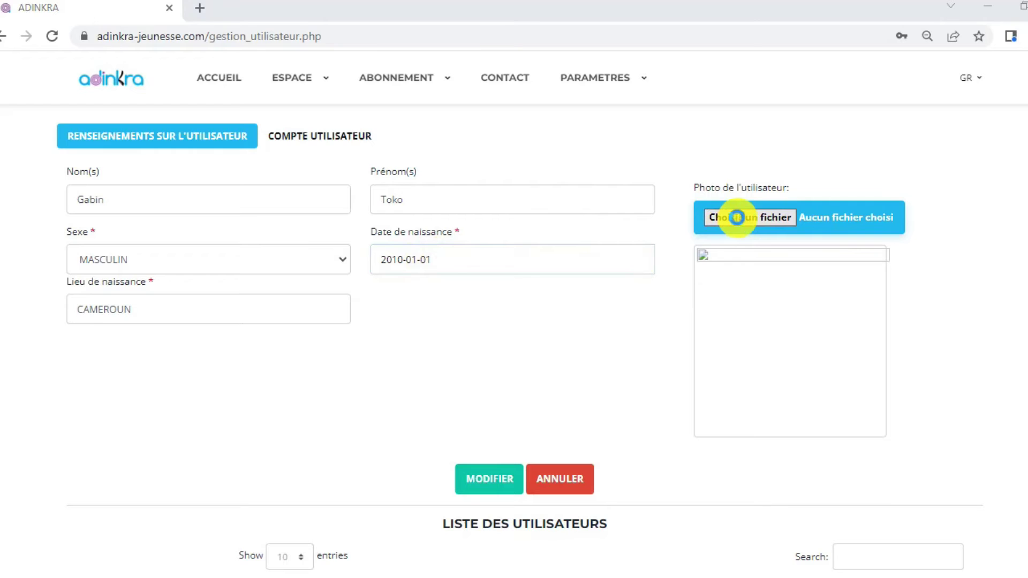
Attach picture 01.jpg from the AVATAR folder as the child's profile photo.
{"action": "left_click", "coordinate": [737, 218]}
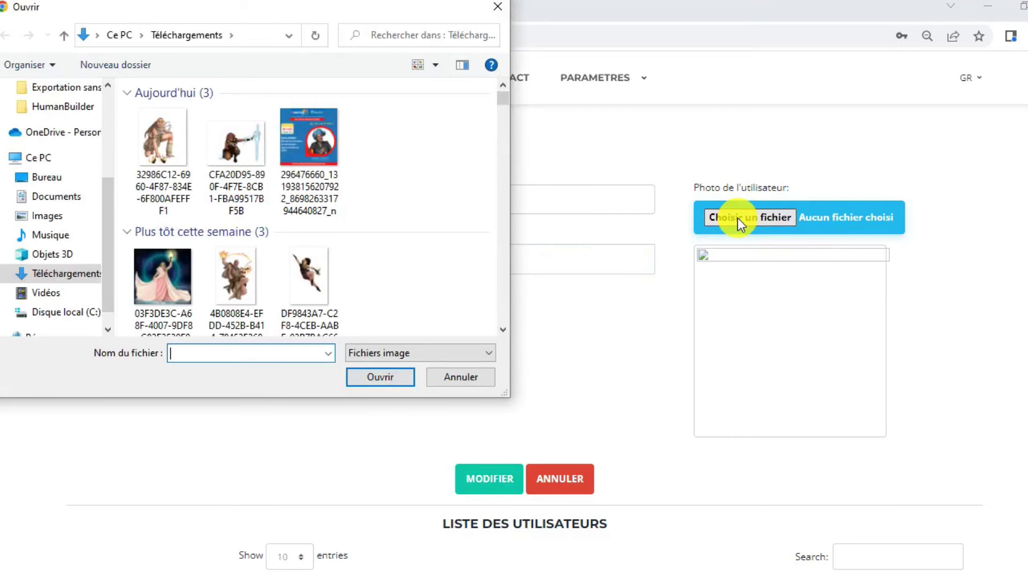
{"action": "left_click_drag", "start_coordinate": [111, 207], "coordinate": [116, 141]}
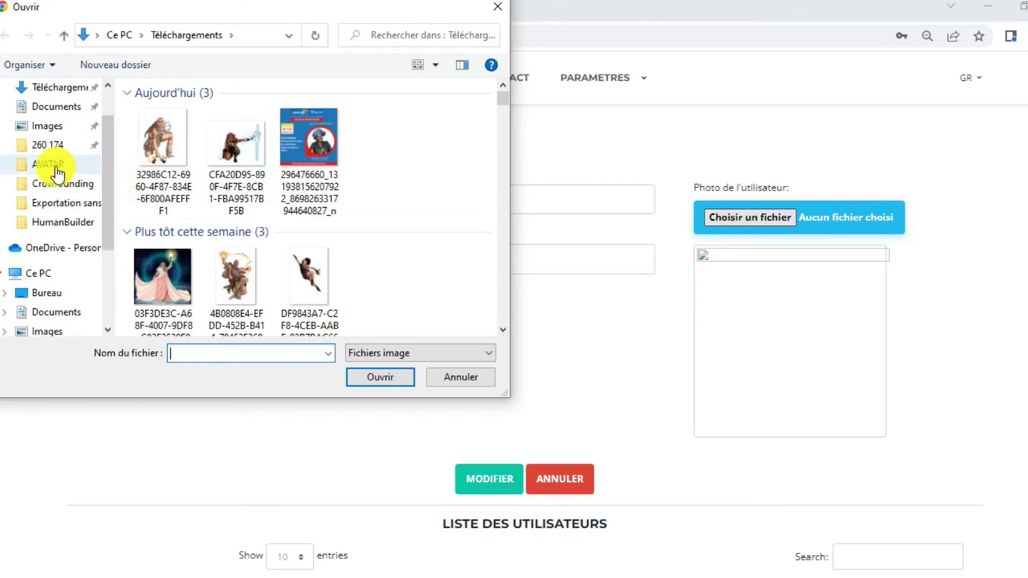
{"action": "left_click", "coordinate": [50, 164]}
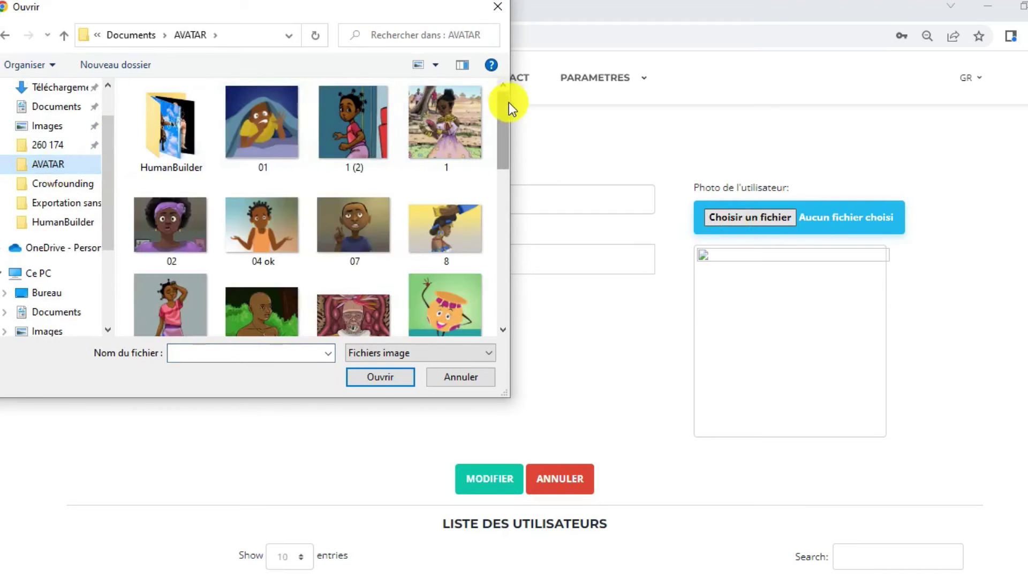
{"action": "double_click", "coordinate": [253, 120]}
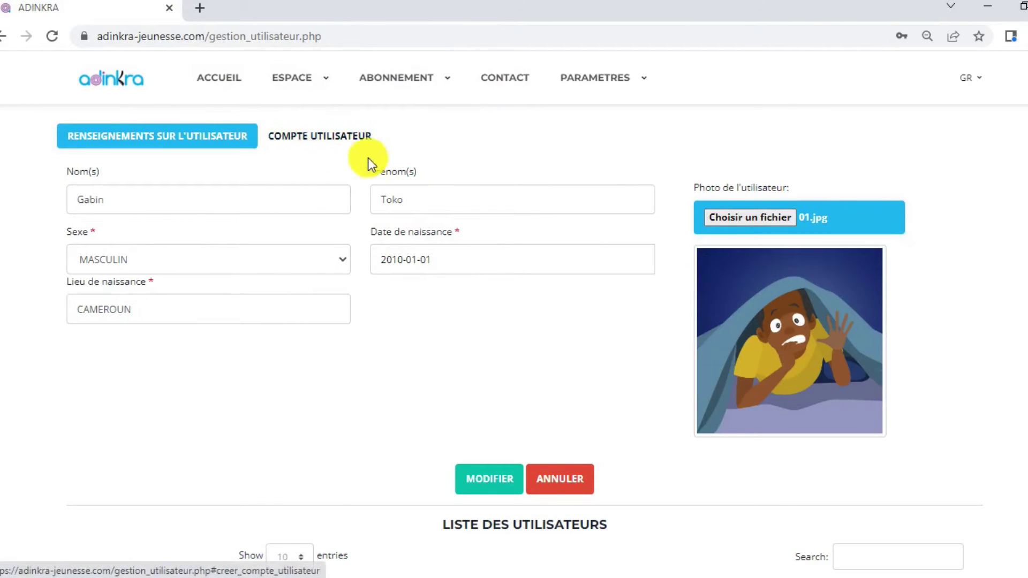
Toggle between the personal-details and COMPTE UTILISATEUR sections, ending on the account section.
{"action": "left_click", "coordinate": [304, 137]}
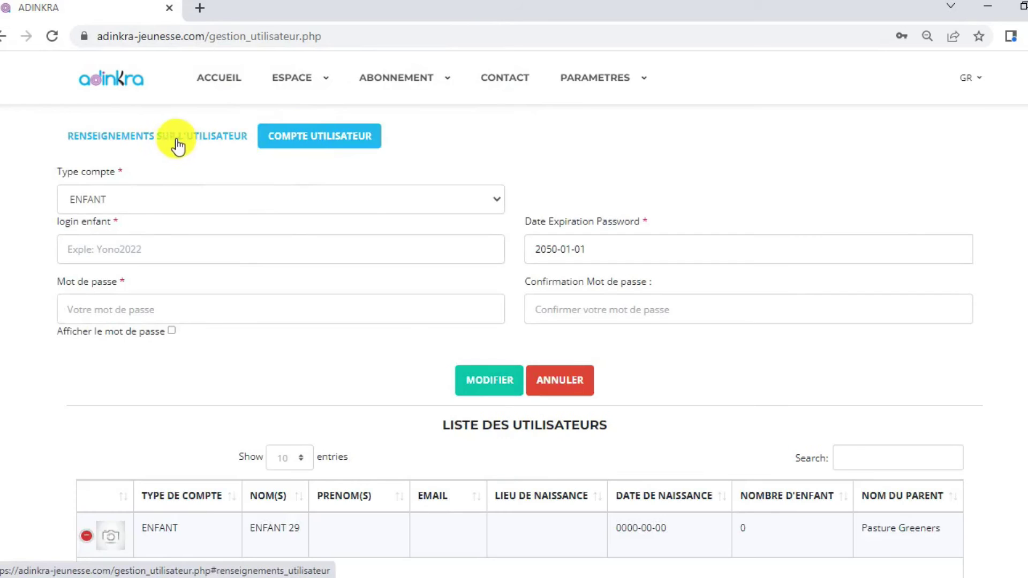
{"action": "left_click", "coordinate": [222, 137]}
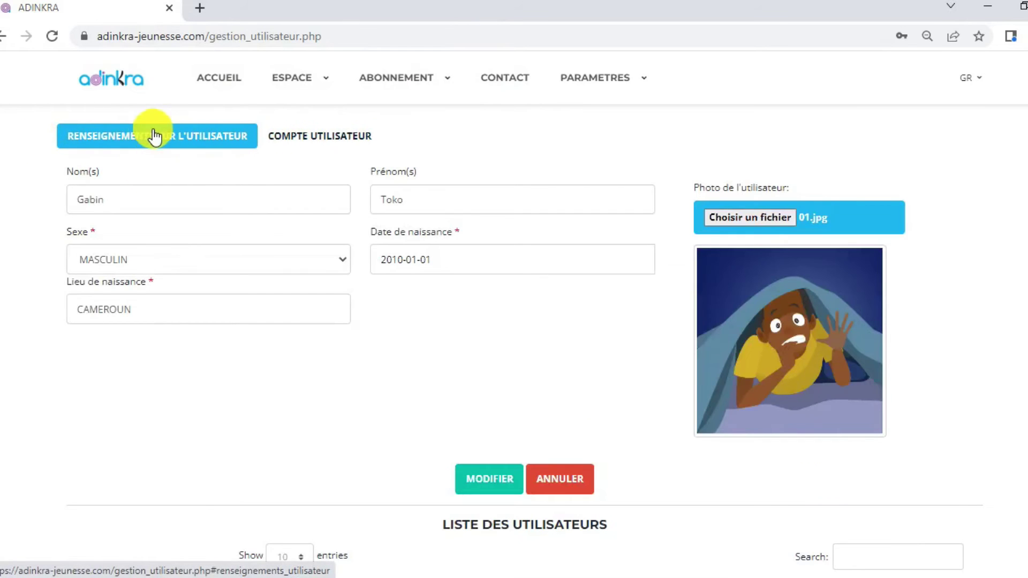
{"action": "left_click", "coordinate": [322, 137]}
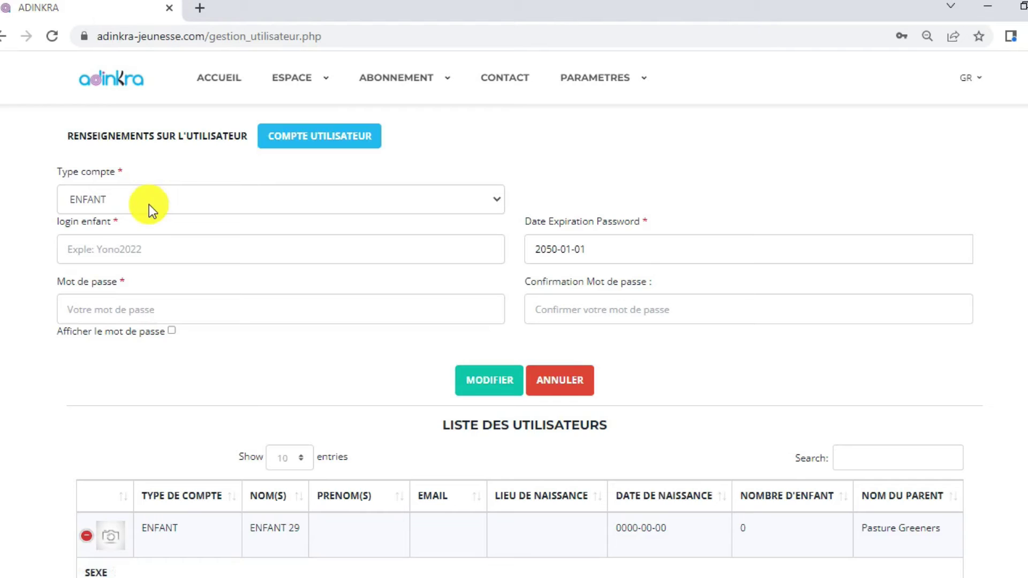
Enter the child's login and new password, show it in plain text, paste it as confirmation, and submit.
{"action": "left_click", "coordinate": [170, 252]}
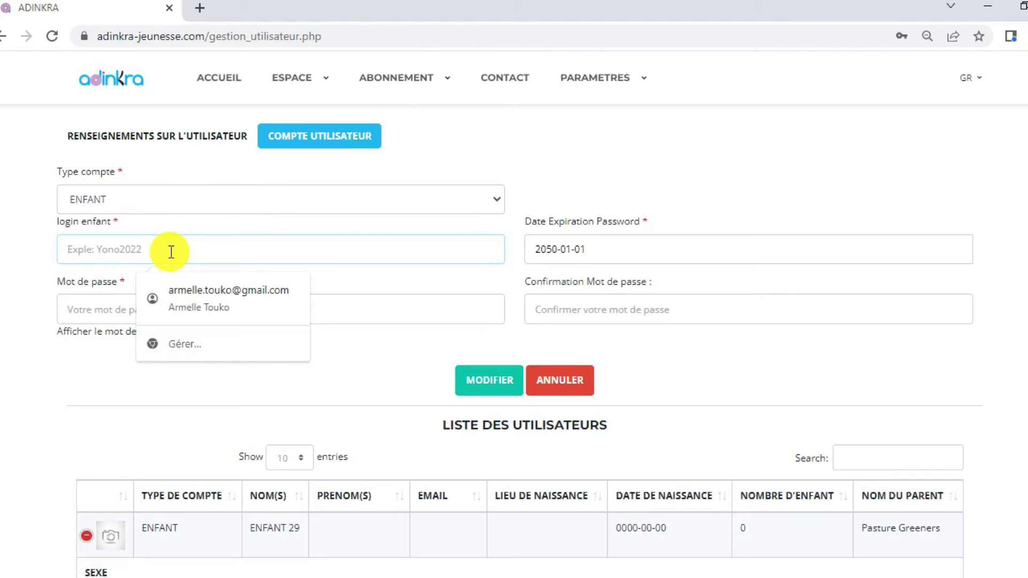
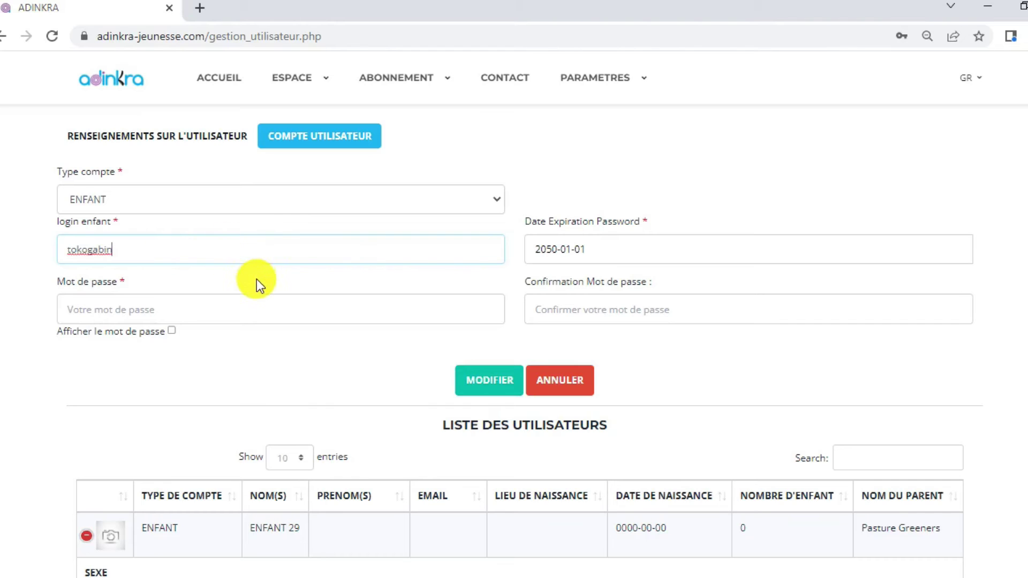
{"action": "left_click", "coordinate": [145, 308]}
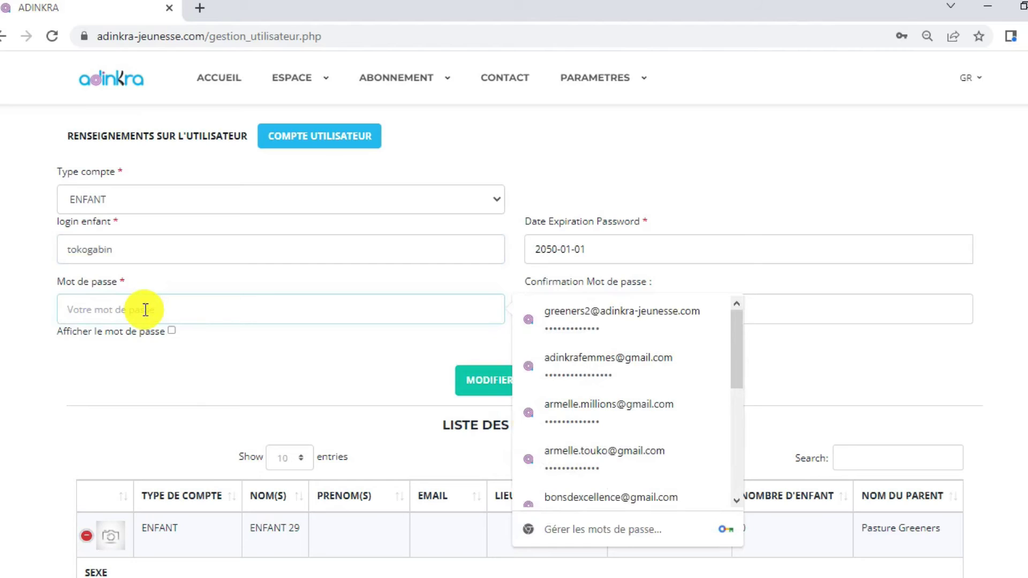
{"action": "type", "text": "••••••••••"}
{"action": "left_click", "coordinate": [171, 331]}
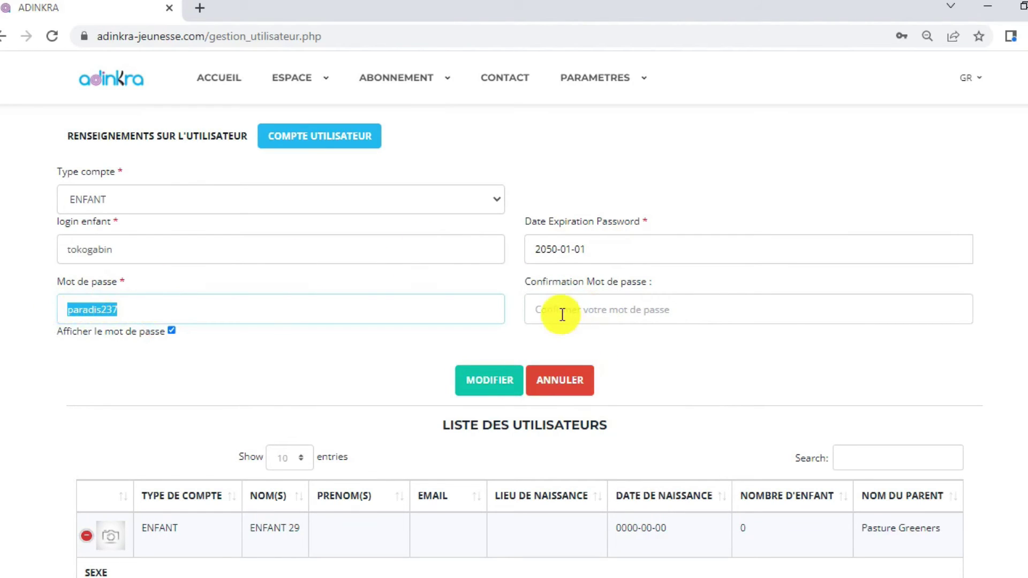
{"action": "left_click", "coordinate": [563, 314]}
{"action": "key", "text": "ctrl+v"}
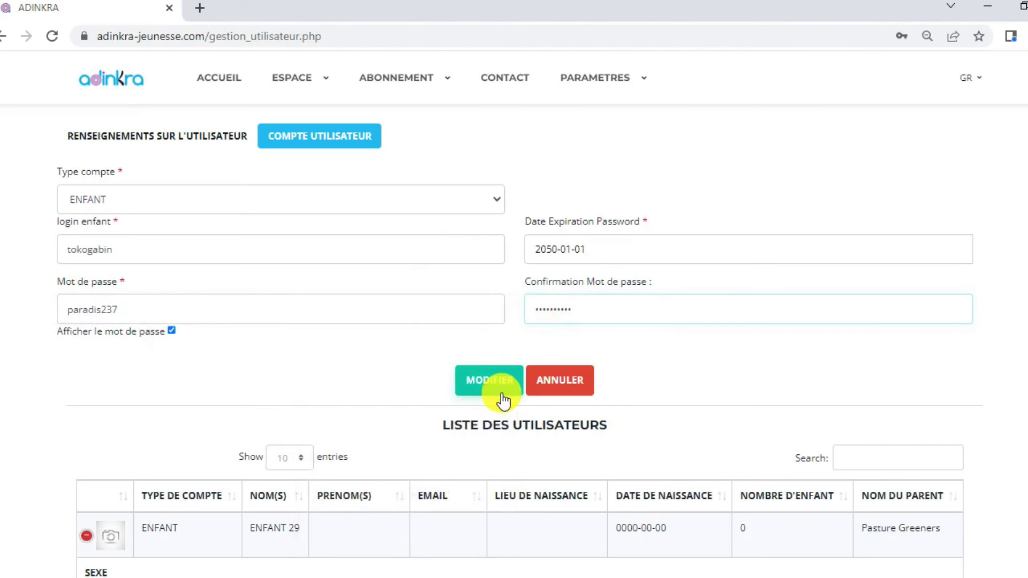
{"action": "left_click", "coordinate": [484, 390]}
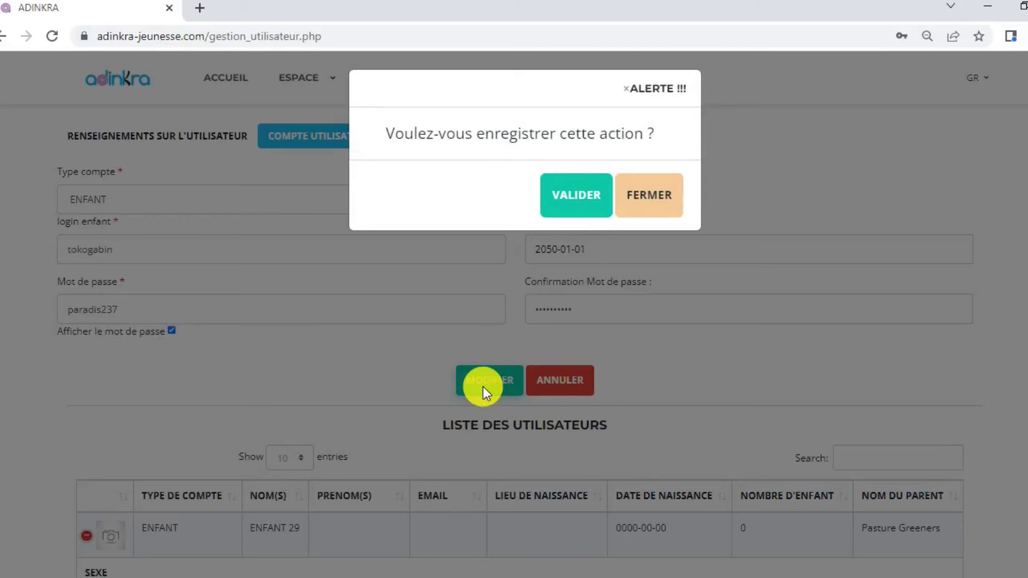
Confirm the save with VALIDER in the ALERTE dialog.
{"action": "left_click", "coordinate": [575, 207]}
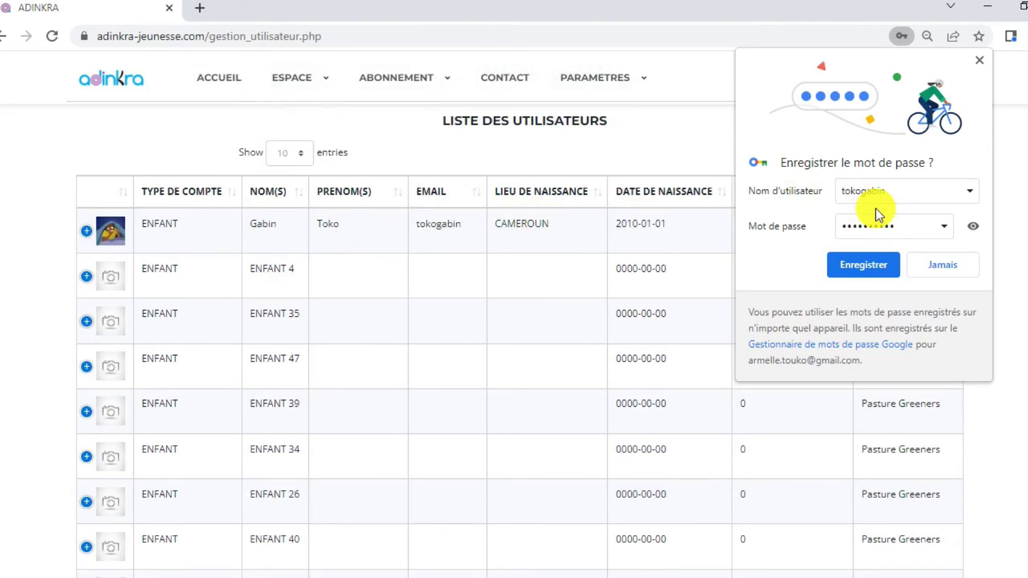
Decline Chrome's save-password prompt and log out of the parent account via Déconnexion.
{"action": "left_click", "coordinate": [942, 269]}
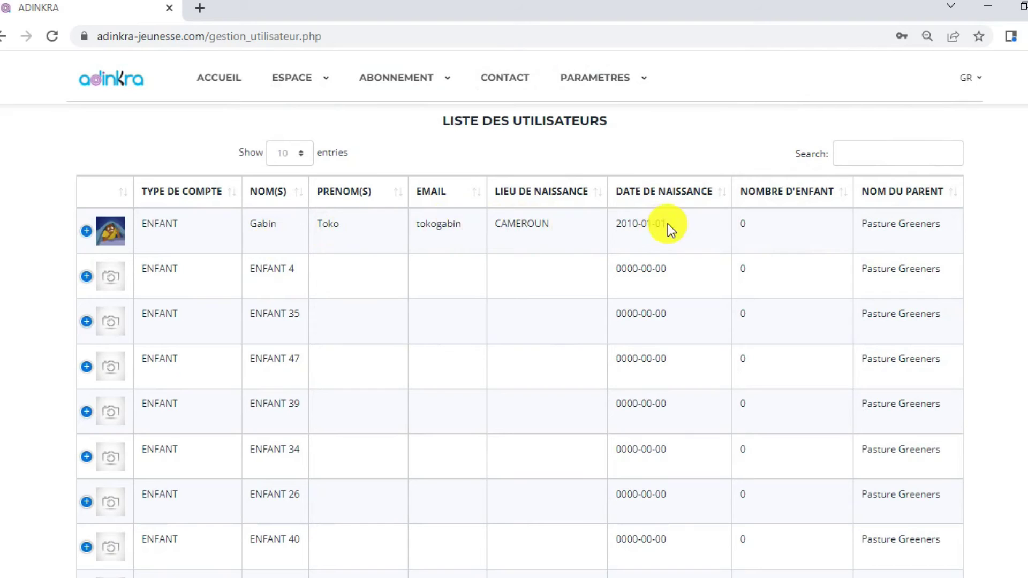
{"action": "scroll", "coordinate": [524, 339], "scroll_direction": "up", "scroll_amount": 1}
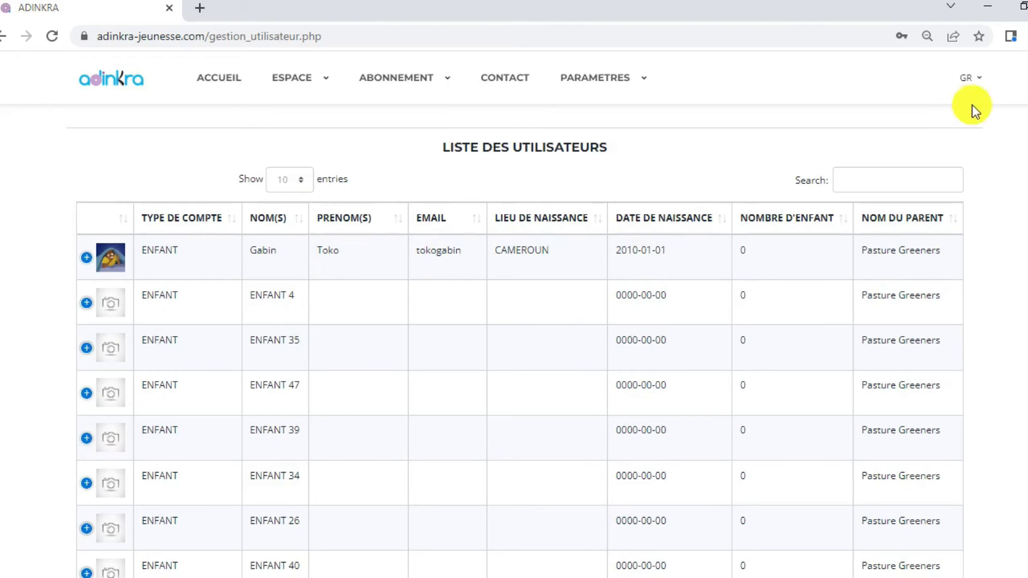
{"action": "left_click", "coordinate": [978, 79]}
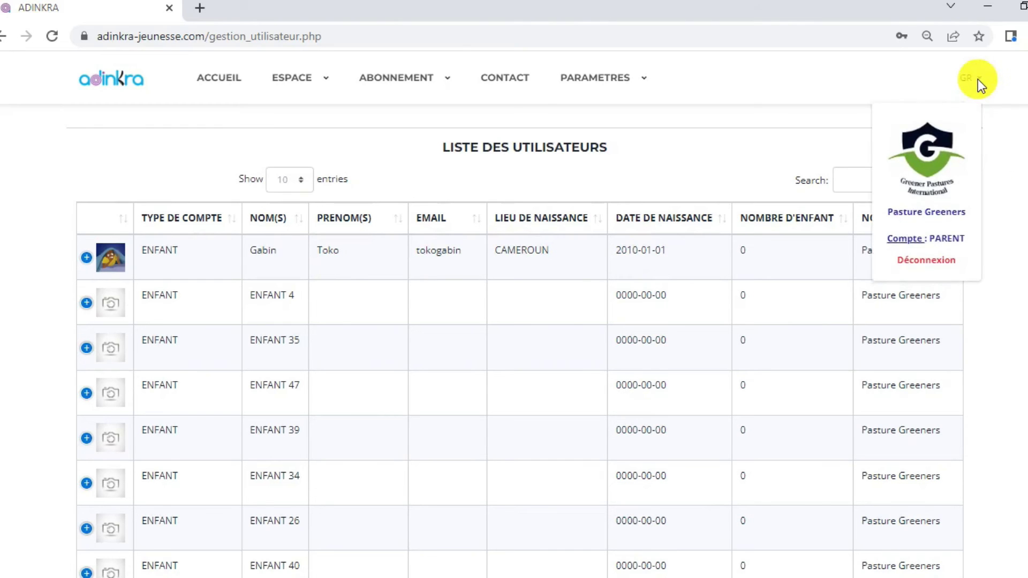
{"action": "left_click", "coordinate": [945, 265]}
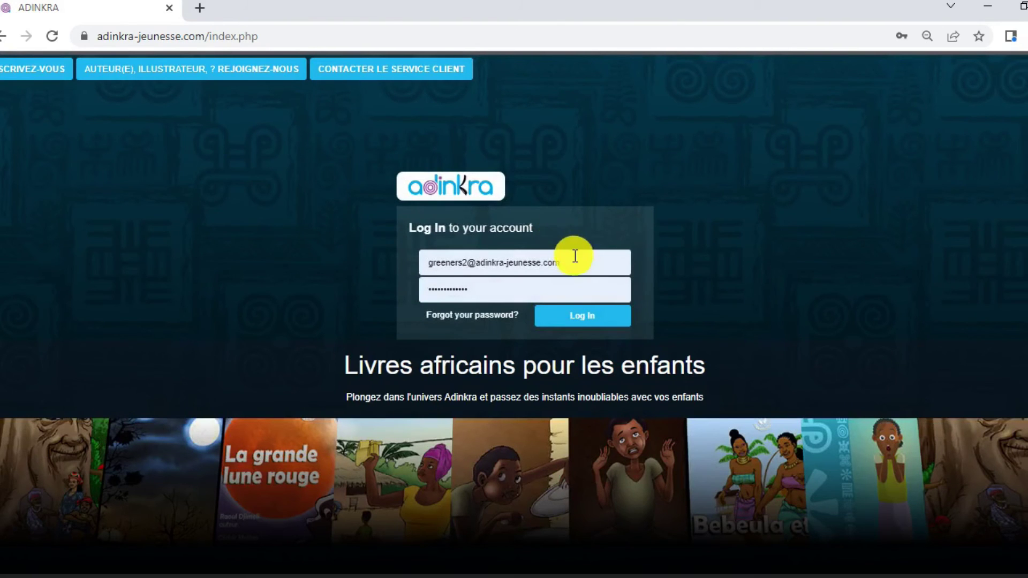
Replace the saved email and password with the child's login and new password, then log in.
{"action": "left_click_drag", "start_coordinate": [573, 255], "coordinate": [397, 250]}
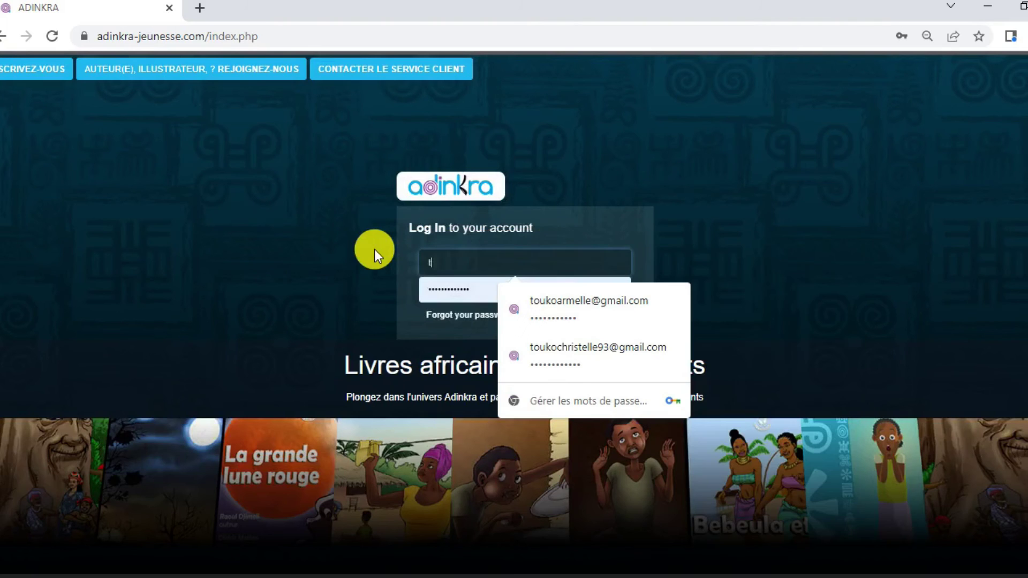
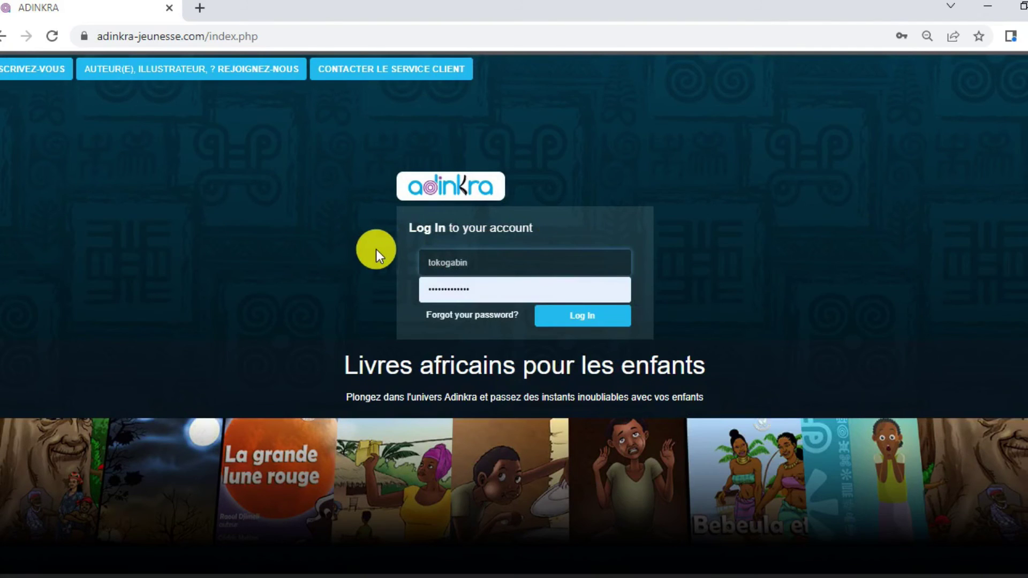
{"action": "double_click", "coordinate": [482, 288]}
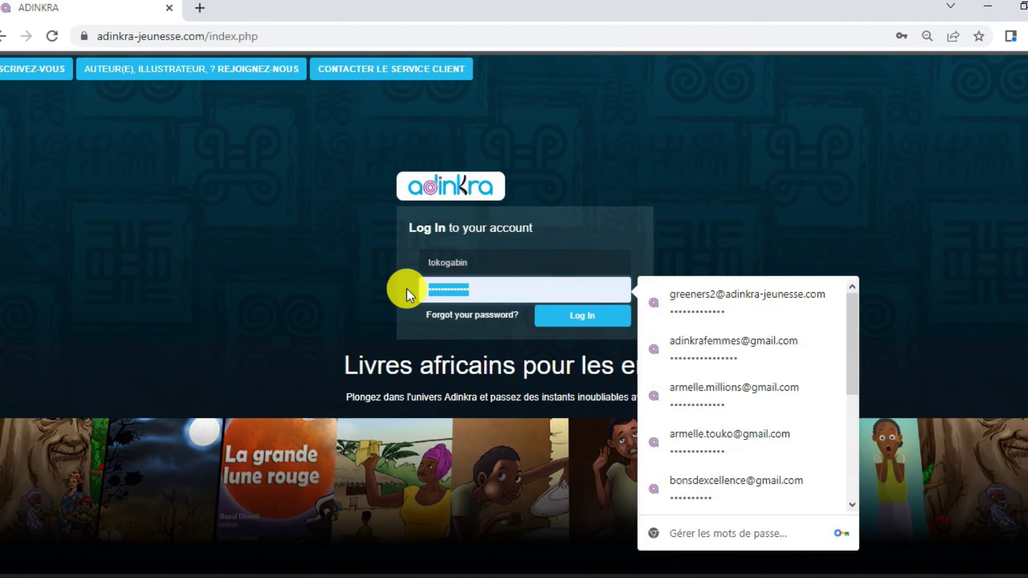
{"action": "key", "text": "BackSpace"}
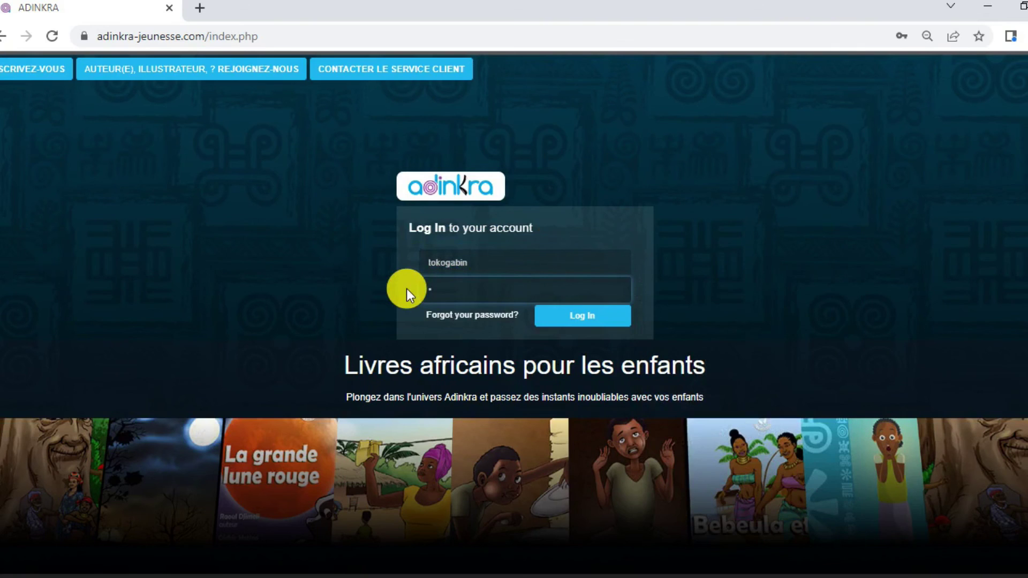
{"action": "type", "text": "**********"}
{"action": "left_click", "coordinate": [577, 320]}
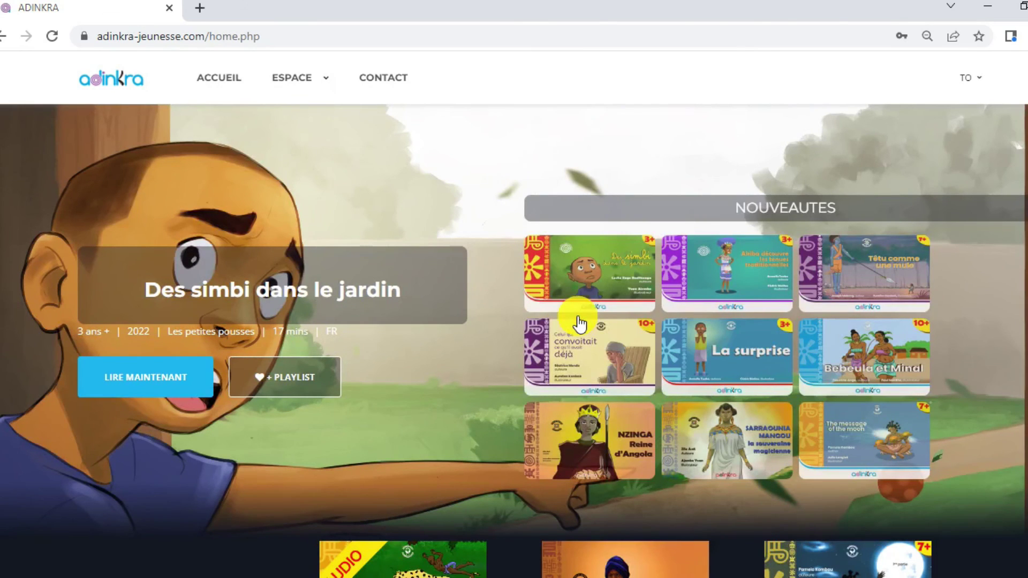
Open the account dropdown to confirm the child's ENFANT account and photo, then close it.
{"action": "scroll", "coordinate": [514, 315], "scroll_direction": "down", "scroll_amount": 3}
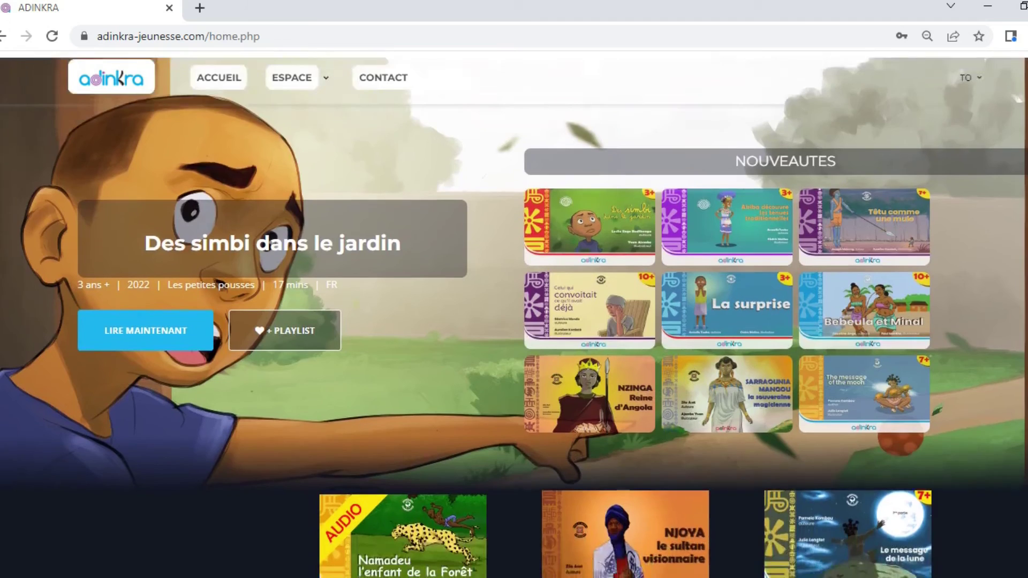
{"action": "scroll", "coordinate": [514, 314], "scroll_direction": "up", "scroll_amount": 3}
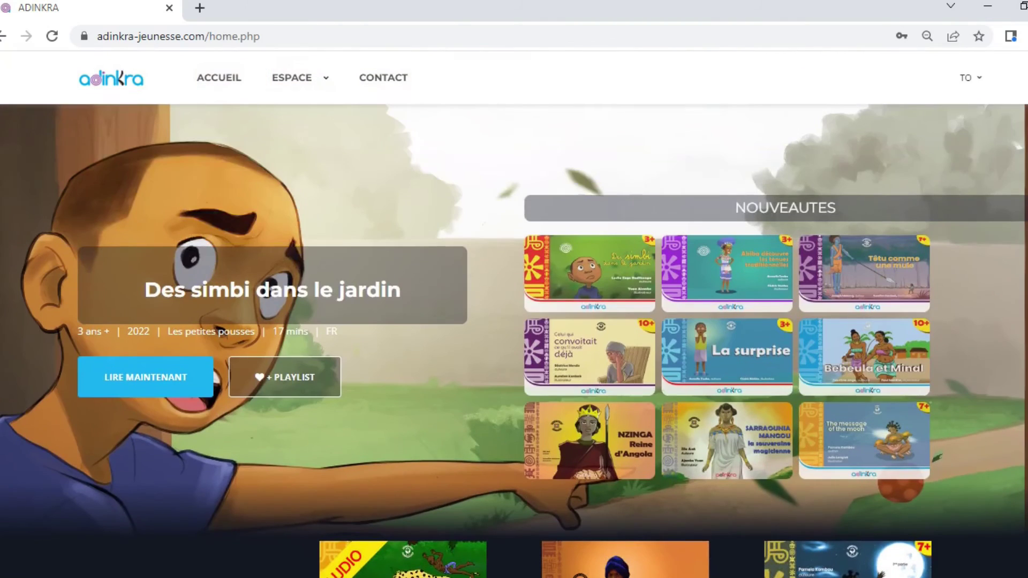
{"action": "left_click", "coordinate": [977, 76]}
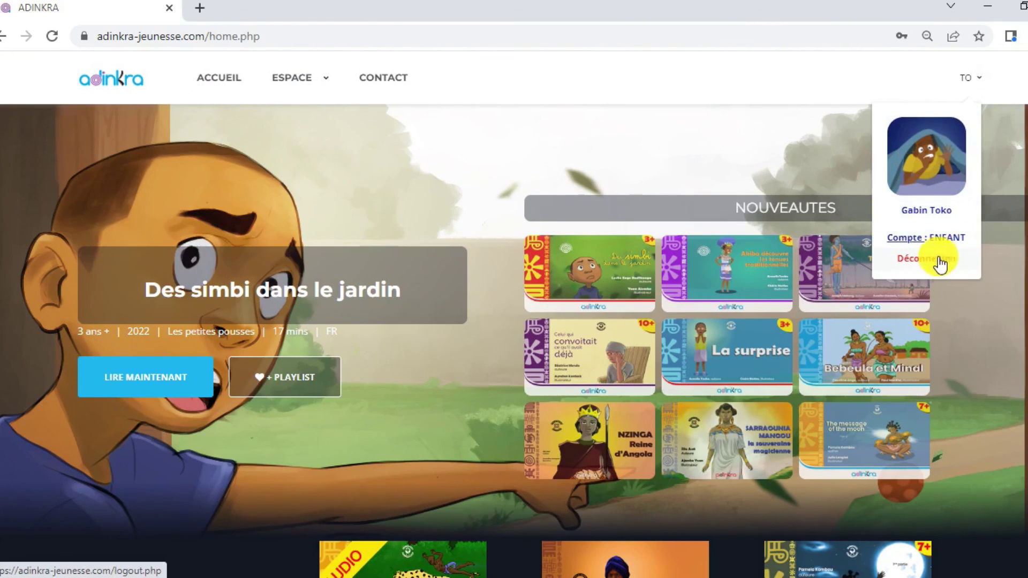
{"action": "left_click", "coordinate": [479, 112]}
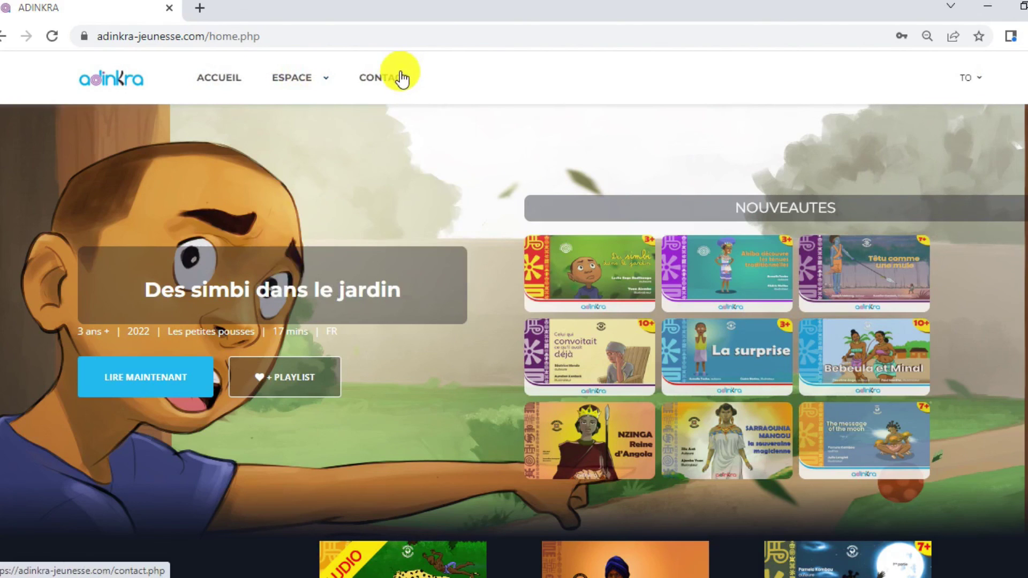
Scroll through the home page past 'Des simbi dans le jardin' and the 'Nouveautes' grid.
{"action": "scroll", "coordinate": [514, 321], "scroll_direction": "down", "scroll_amount": 7}
{"action": "scroll", "coordinate": [513, 313], "scroll_direction": "down", "scroll_amount": 5}
{"action": "scroll", "coordinate": [514, 313], "scroll_direction": "down", "scroll_amount": 4}
{"action": "scroll", "coordinate": [514, 313], "scroll_direction": "down", "scroll_amount": 3}
{"action": "scroll", "coordinate": [514, 314], "scroll_direction": "up", "scroll_amount": 19}
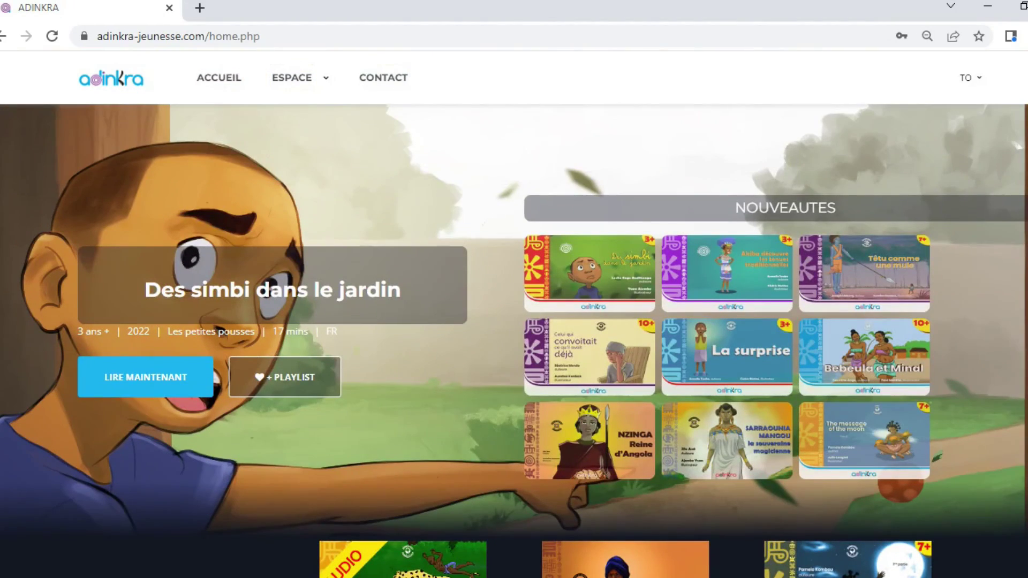